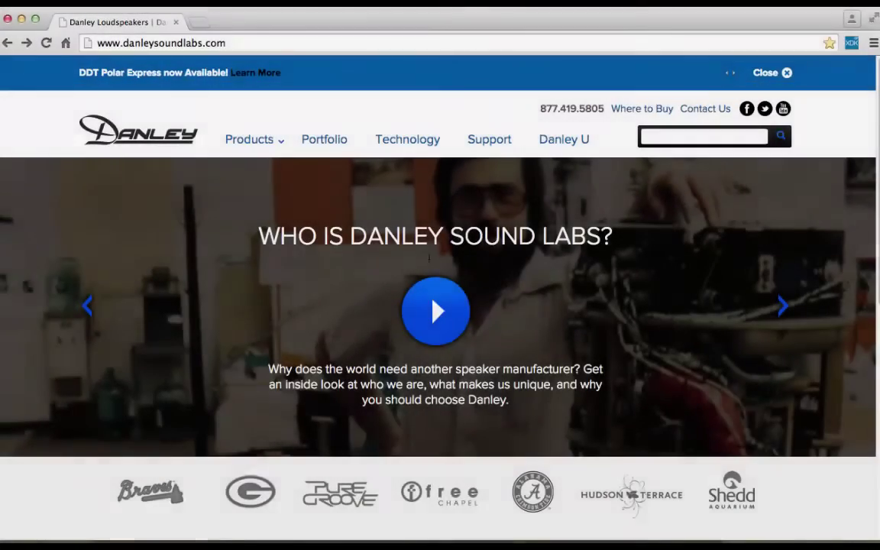
Open the Danley Digital product page and the DEMO Files page of Danley U on the Danley website.
mouse_move(255, 146)
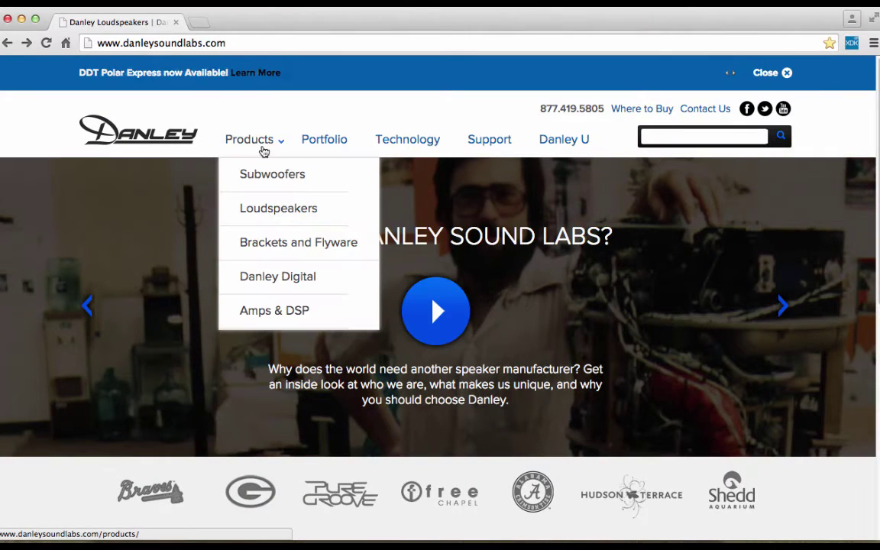
mouse_move(258, 310)
left_click(258, 287)
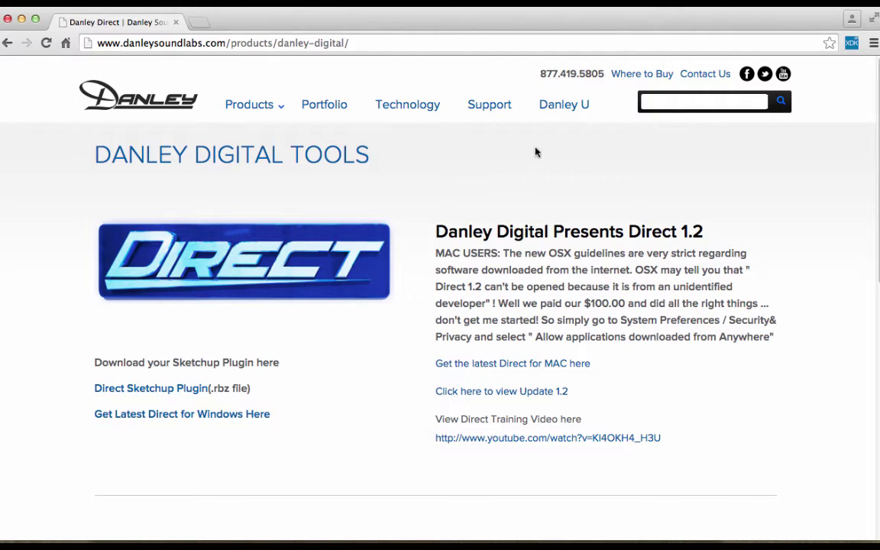
mouse_move(559, 112)
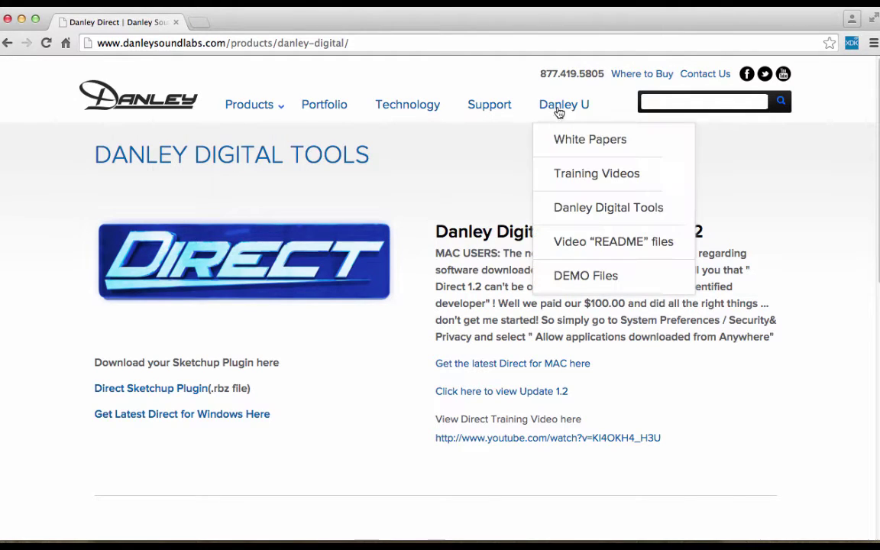
left_click(586, 276)
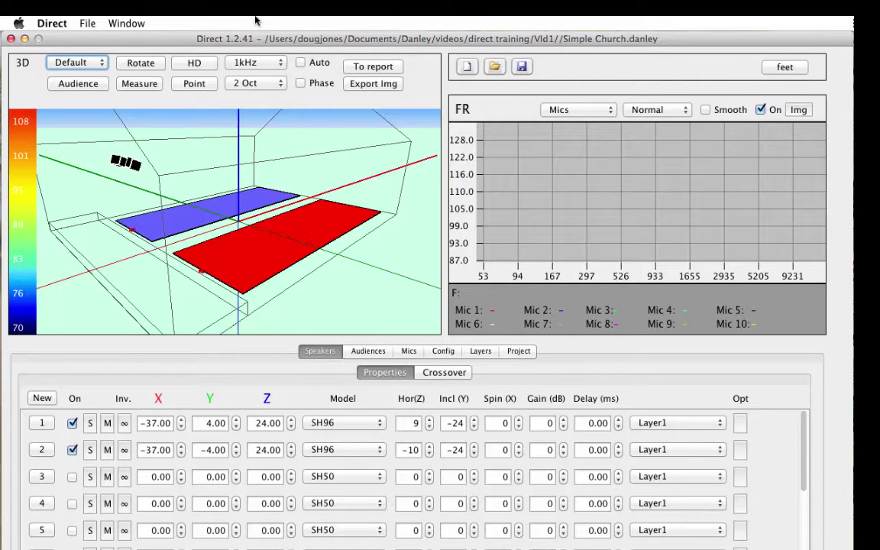
Switch to Direct with the Simple Church project and set the window layout to full screen.
left_click(136, 24)
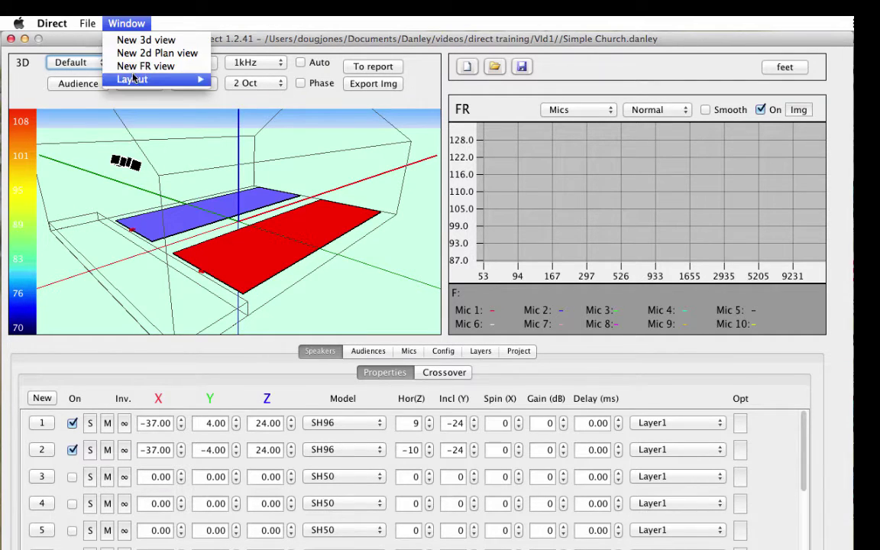
mouse_move(133, 79)
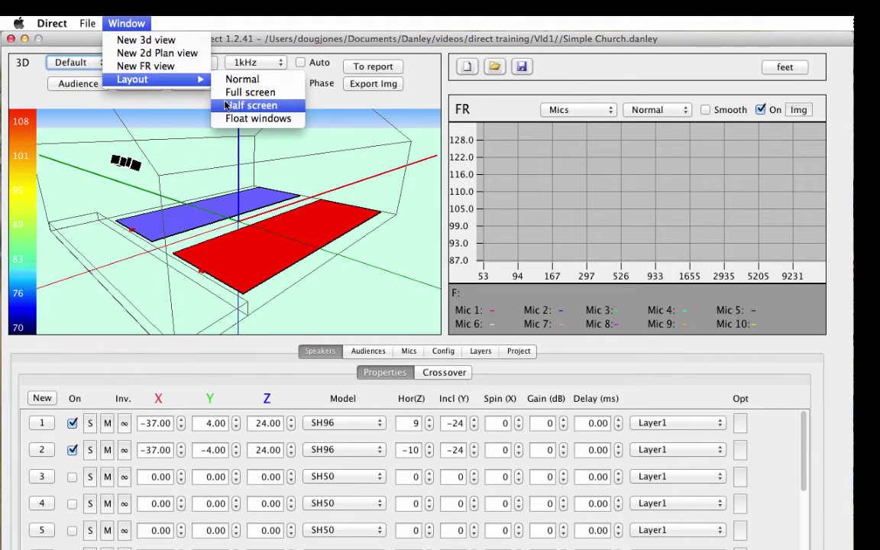
left_click(233, 93)
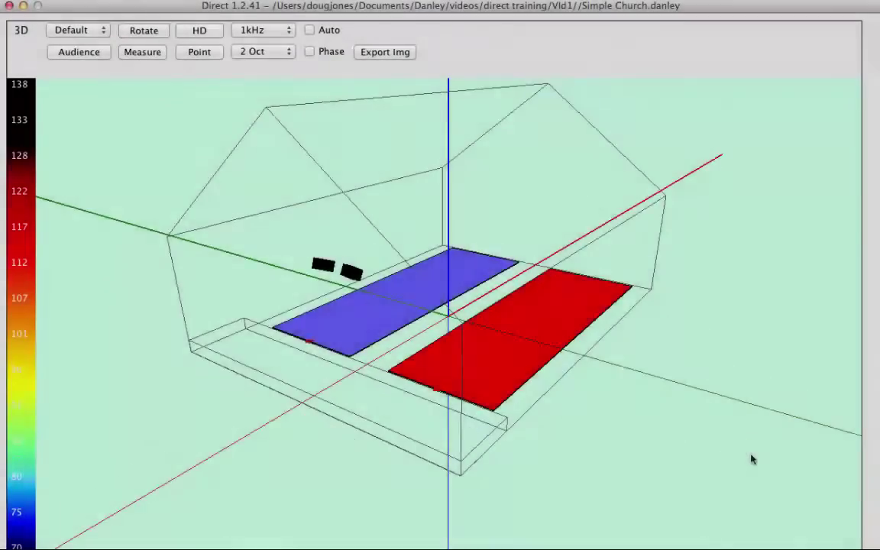
Examine the church model in the 3D view from different angles and distances.
left_click_drag(752, 458, 752, 485)
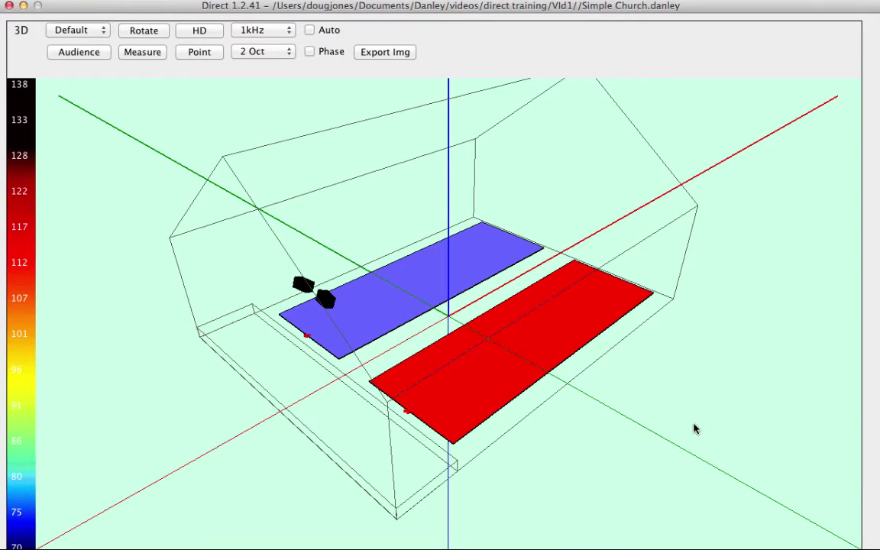
scroll(693, 426, "down", 2)
scroll(693, 428, "down", 4)
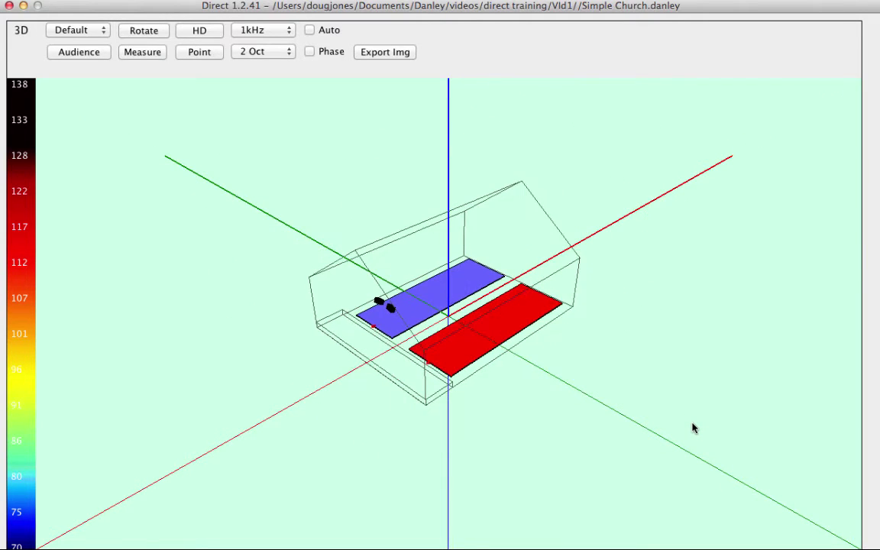
scroll(693, 428, "down", 2)
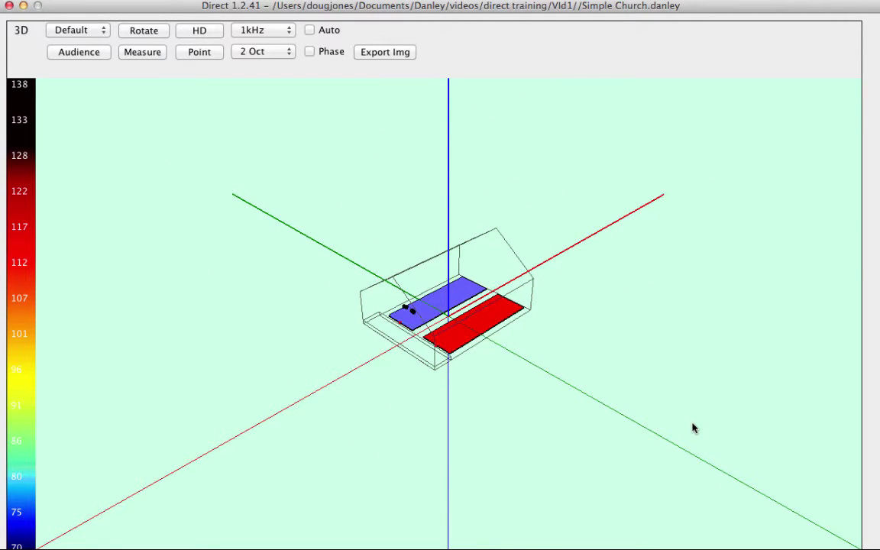
scroll(692, 428, "up", 6)
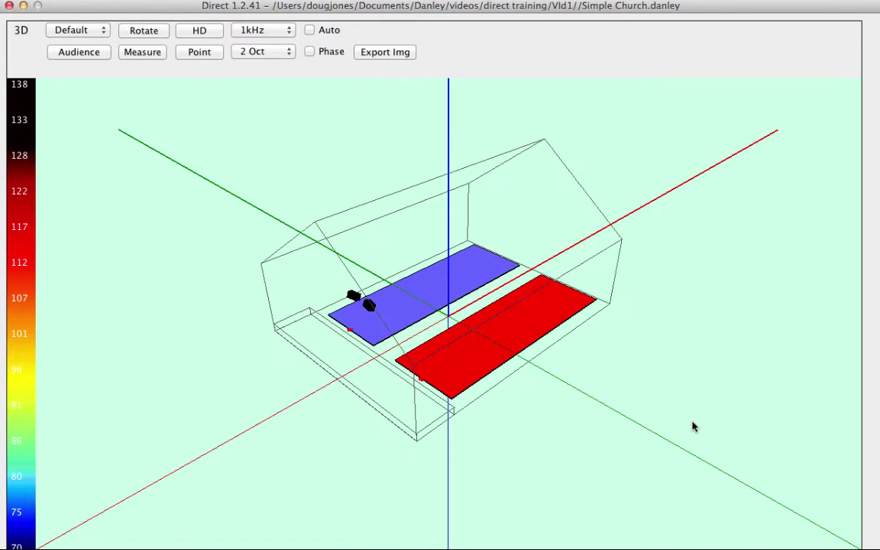
scroll(692, 428, "up", 3)
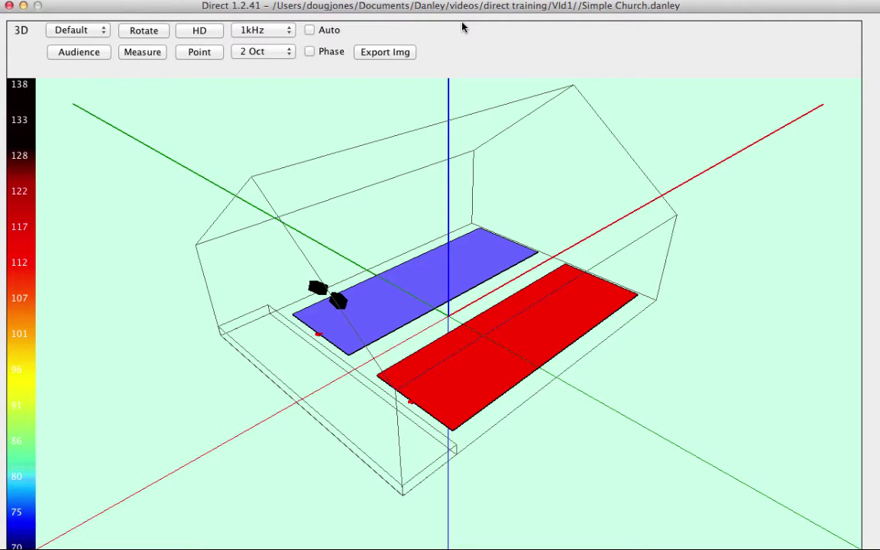
View the church model in the Plan, Side and Front presets and return to the Default view.
left_click(77, 30)
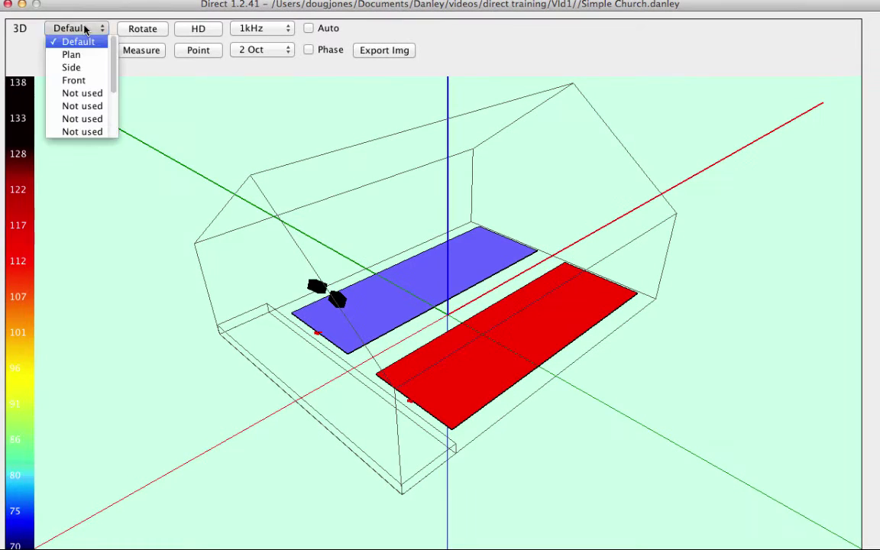
left_click(74, 58)
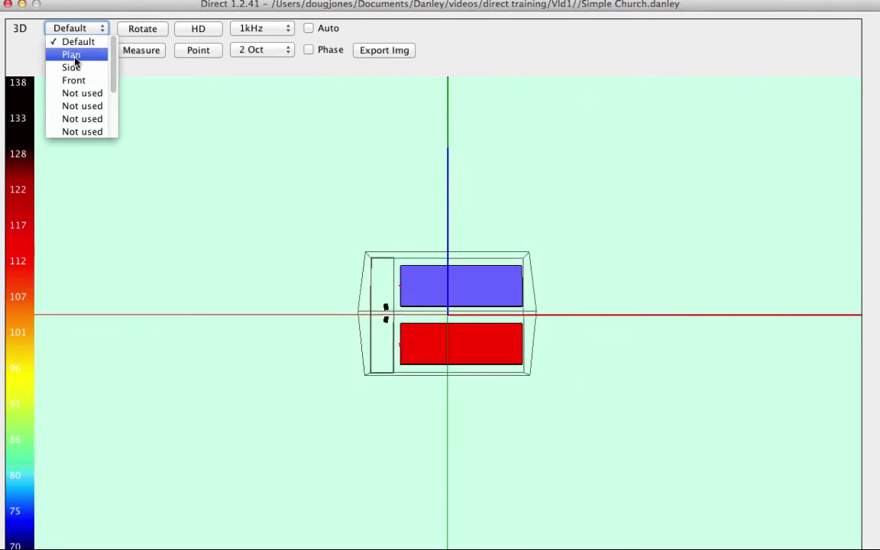
left_click(77, 32)
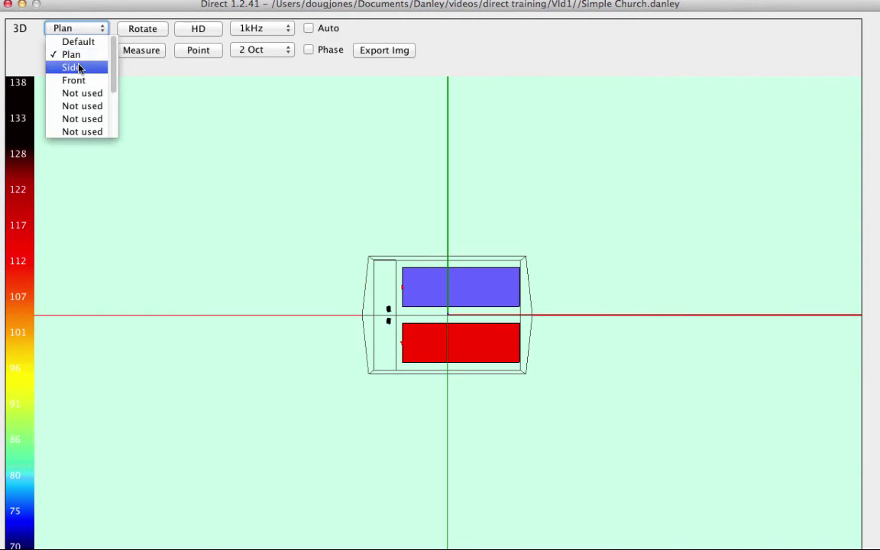
left_click(76, 67)
left_click(75, 31)
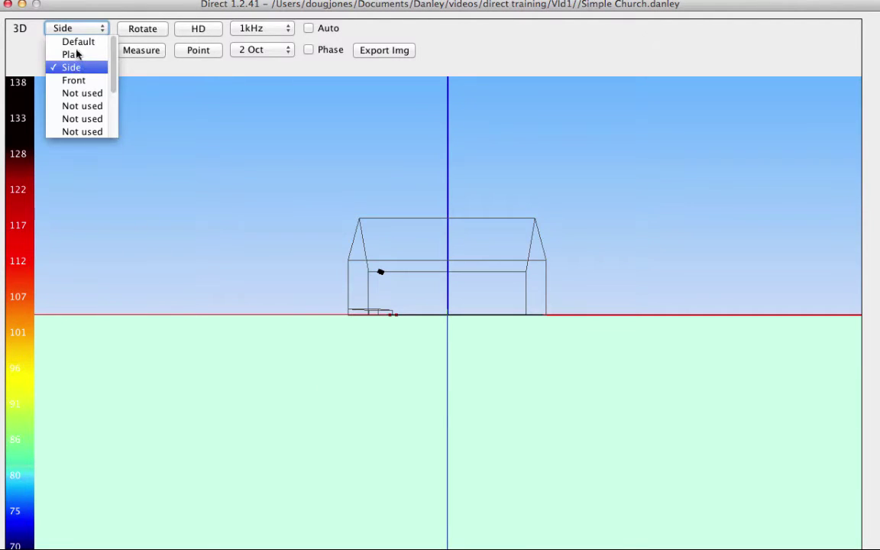
left_click(76, 80)
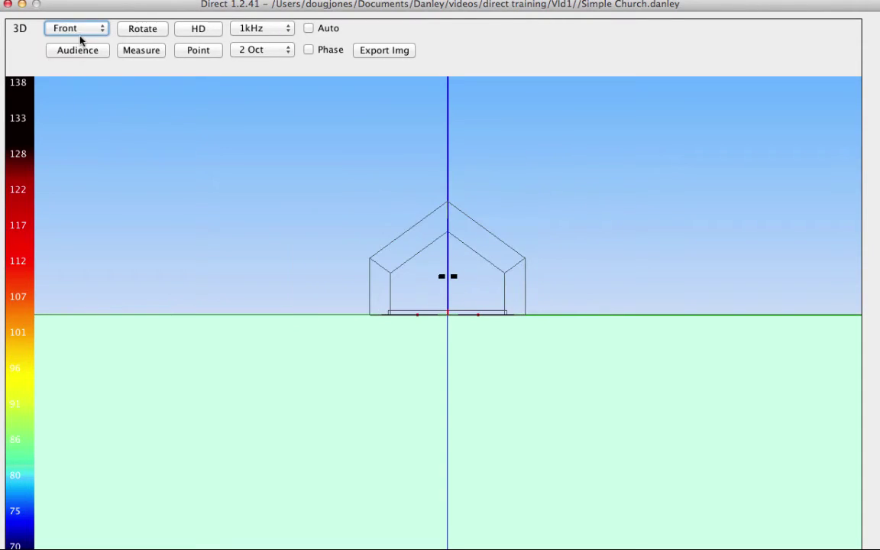
left_click(81, 37)
left_click(76, 39)
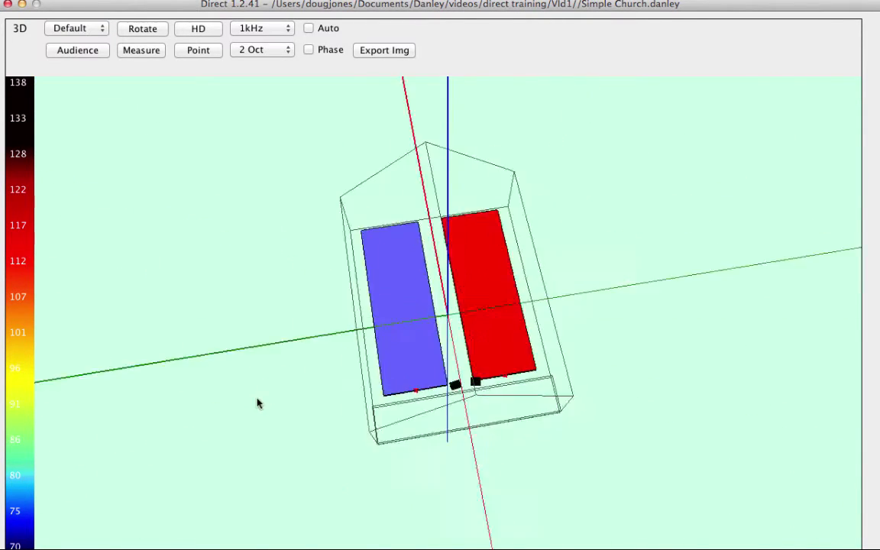
Save the current custom angle of the church model as view 1.
left_click(90, 29)
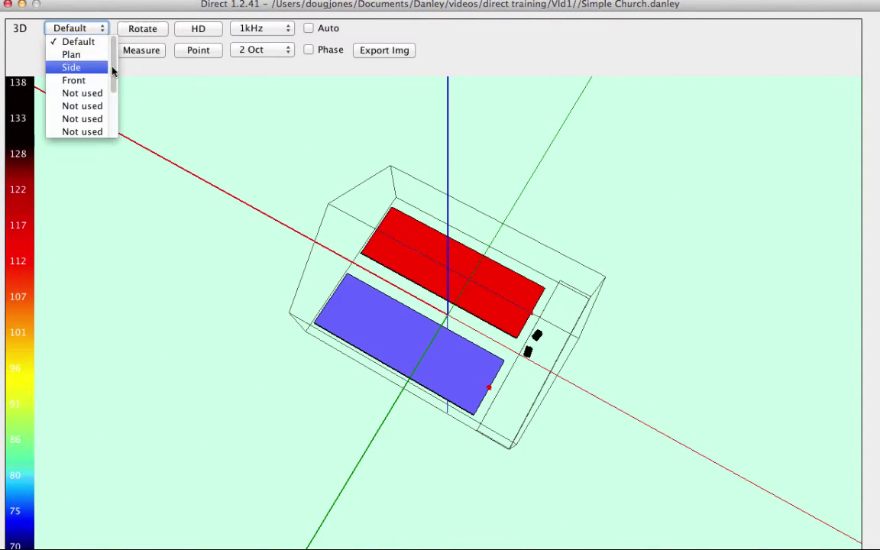
left_click_drag(112, 71, 108, 131)
left_click(85, 81)
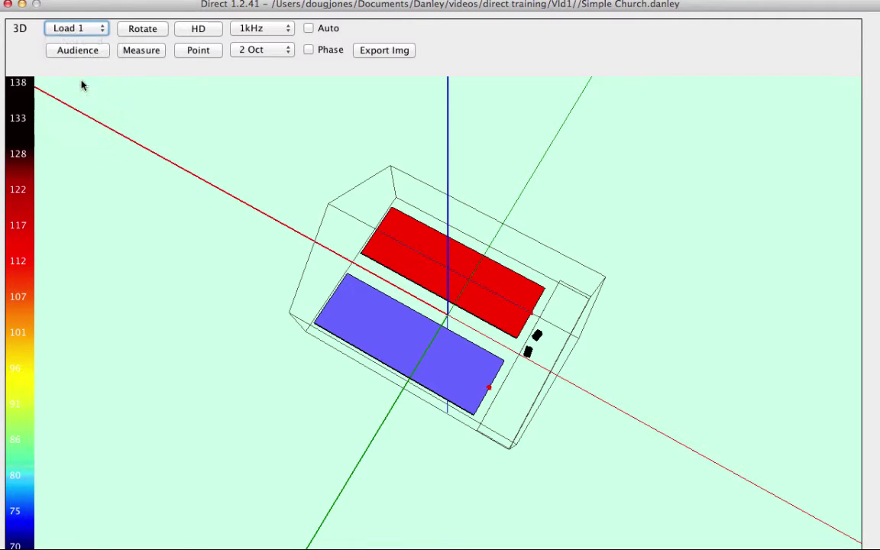
Return to the Default view and reload the saved view Load 1.
left_click(81, 27)
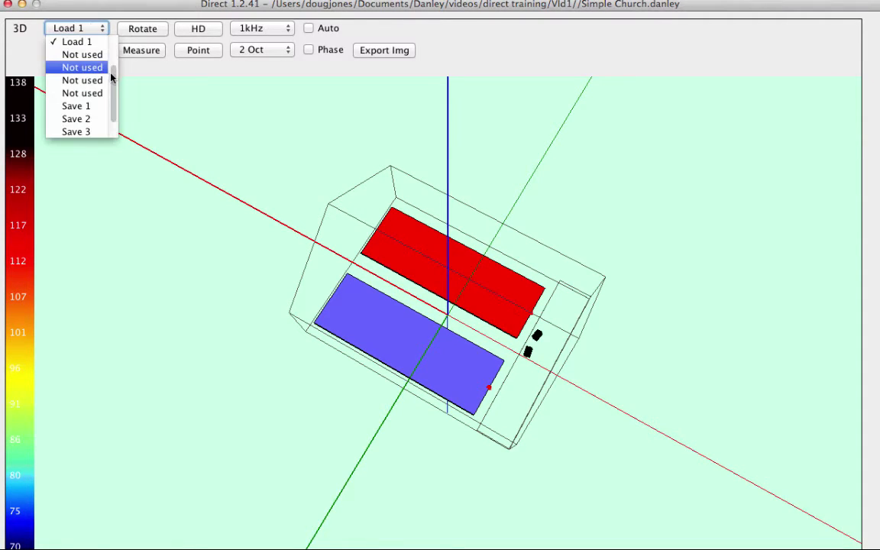
left_click_drag(110, 76, 113, 44)
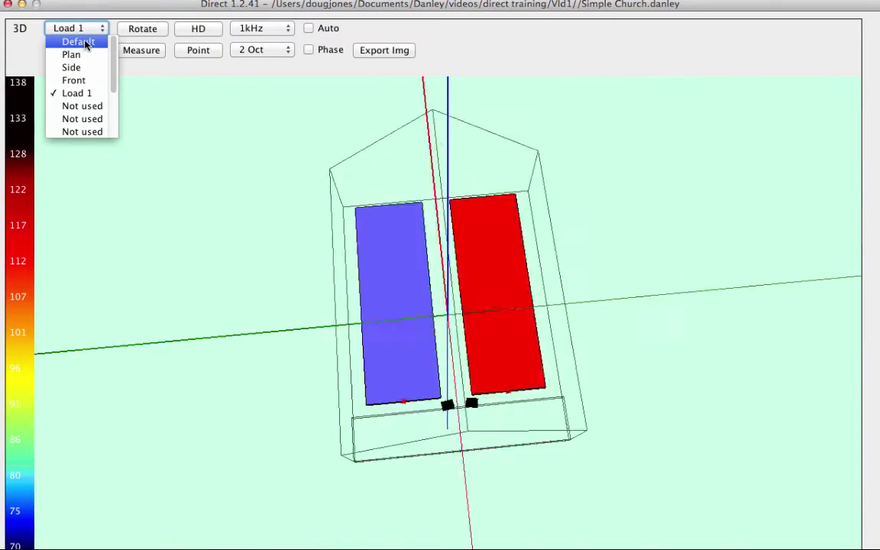
left_click(82, 42)
left_click(90, 29)
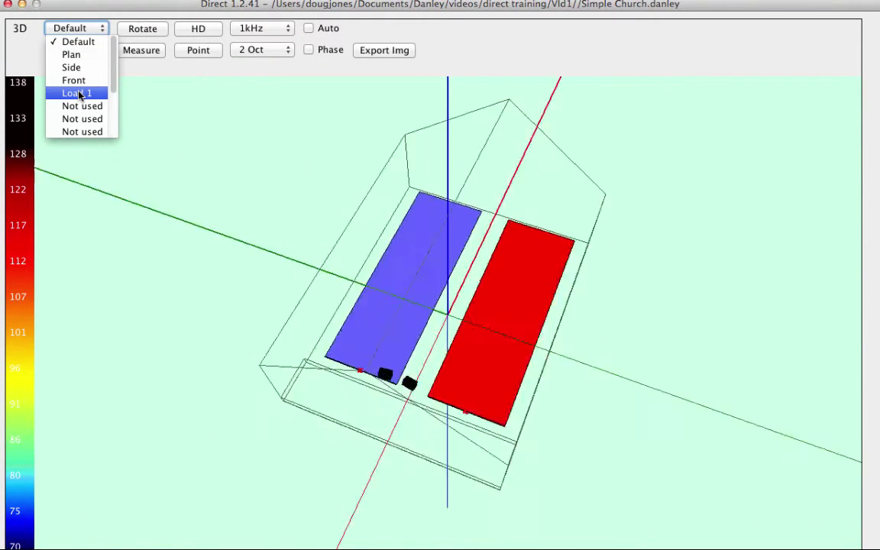
left_click(79, 94)
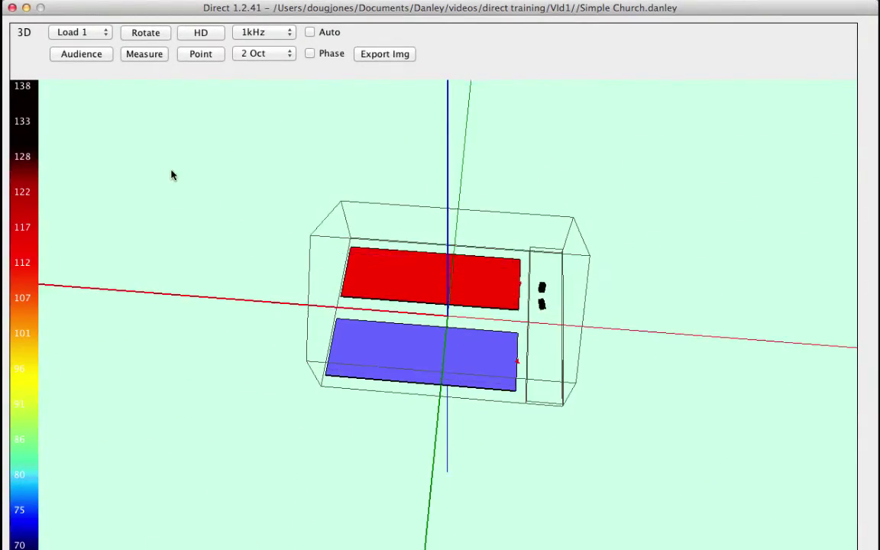
Run the automatic rotation of the church model and adjust its viewing angle.
left_click(148, 33)
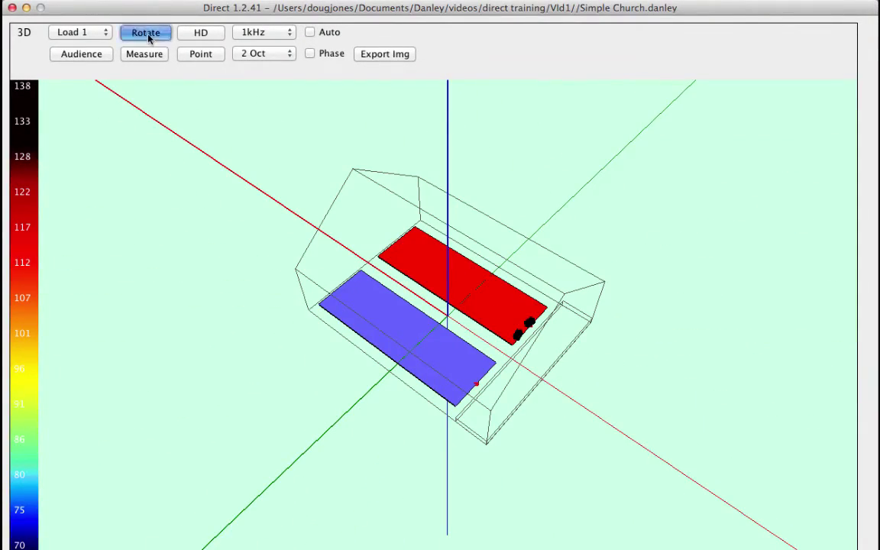
left_click_drag(131, 220, 134, 245)
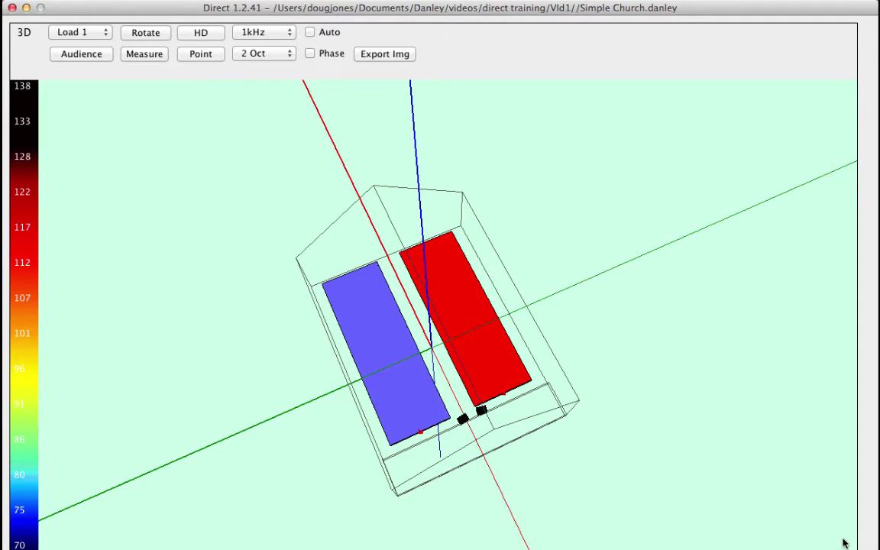
Turn on Auto calculation of the audience coverage map and render it in HD.
left_click(309, 32)
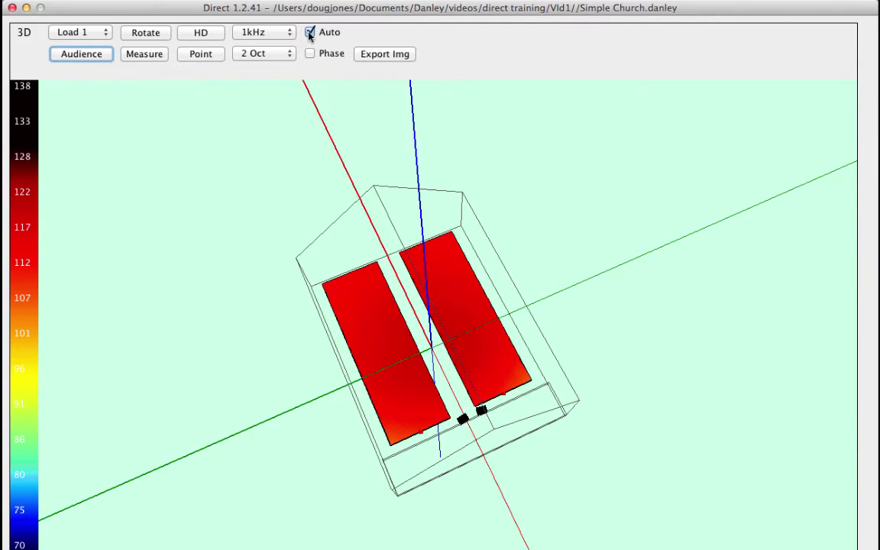
left_click(201, 36)
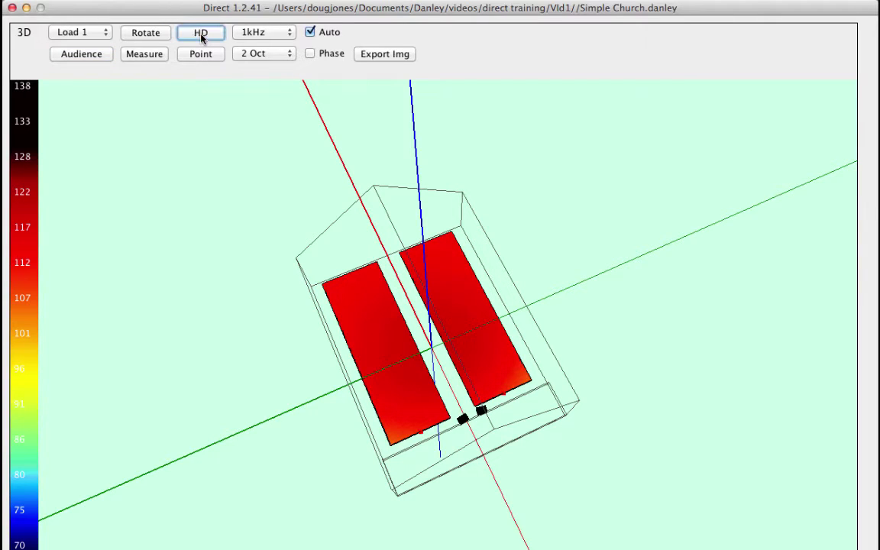
left_click_drag(153, 300, 219, 271)
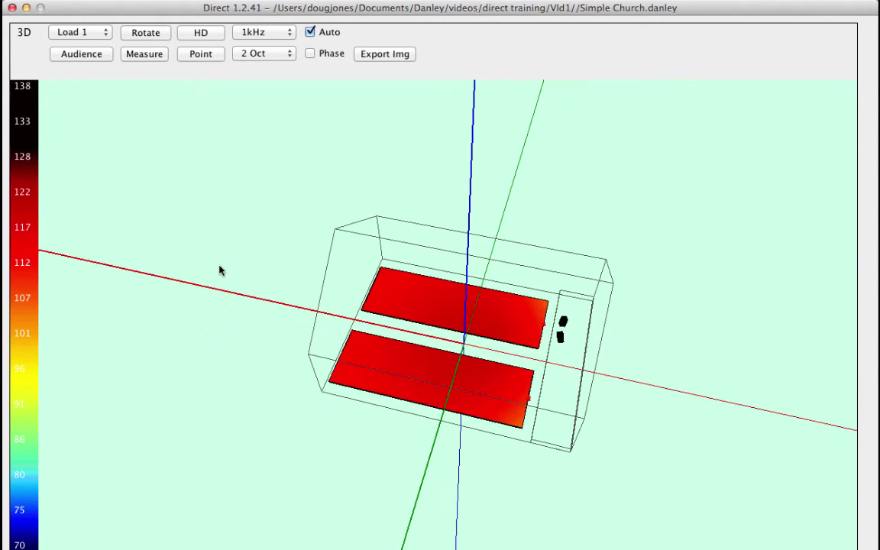
scroll(219, 270, "up", 3)
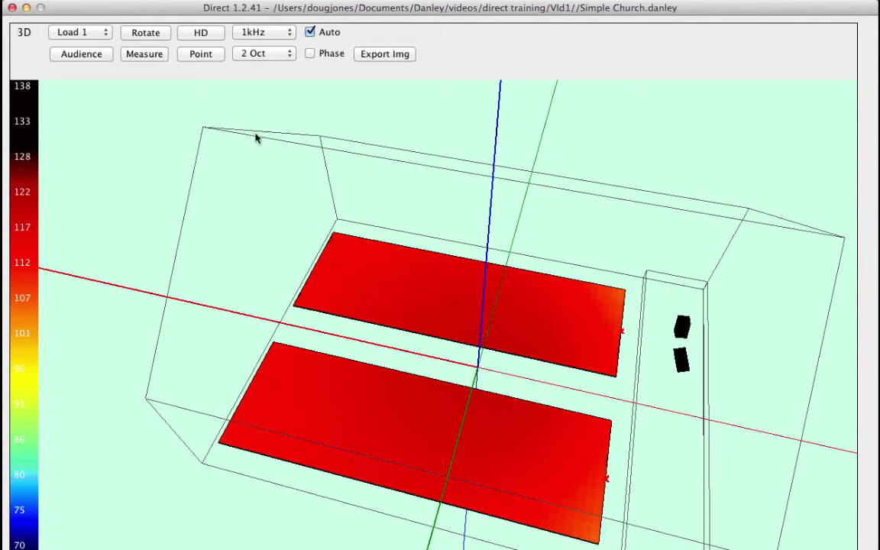
left_click(194, 35)
left_click_drag(121, 201, 116, 201)
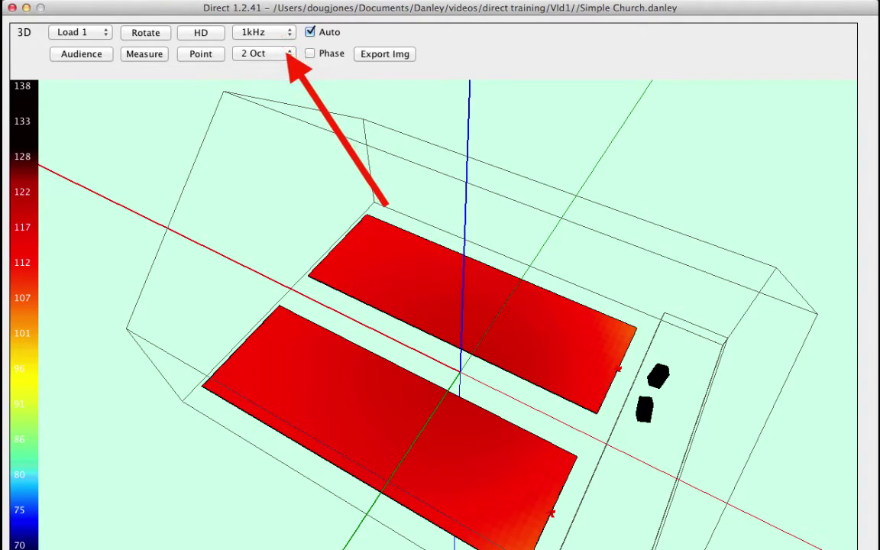
Compare the 1kHz audience coverage map at 1/3 Oct, 1 Oct and 2 Oct bandwidths.
left_click(250, 51)
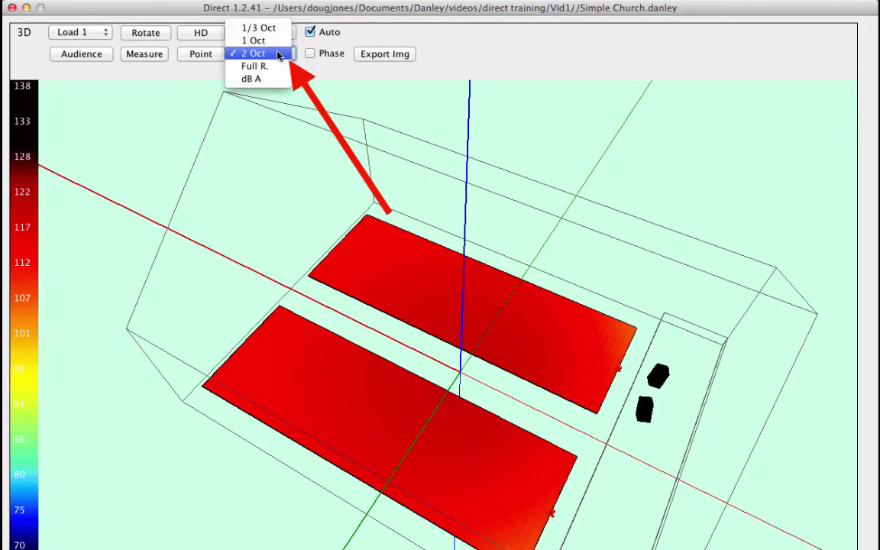
left_click(270, 28)
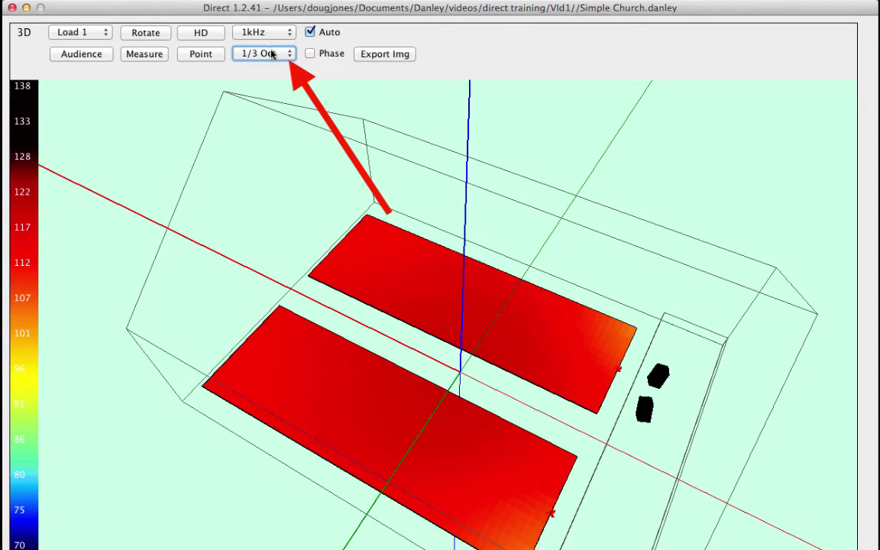
left_click(262, 53)
left_click(273, 67)
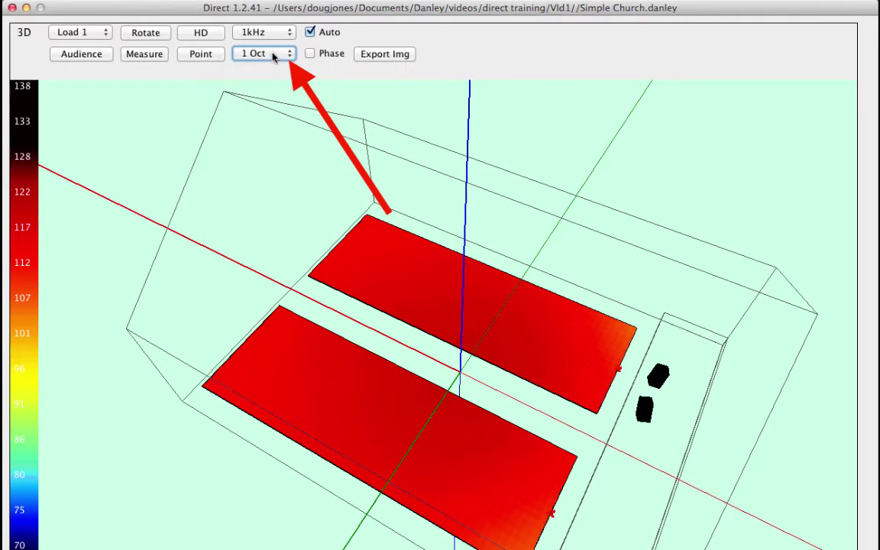
left_click(269, 55)
left_click(272, 67)
View the coverage map with the Full R. and dB A bandwidths, and set it back to 2 Oct.
left_click(269, 55)
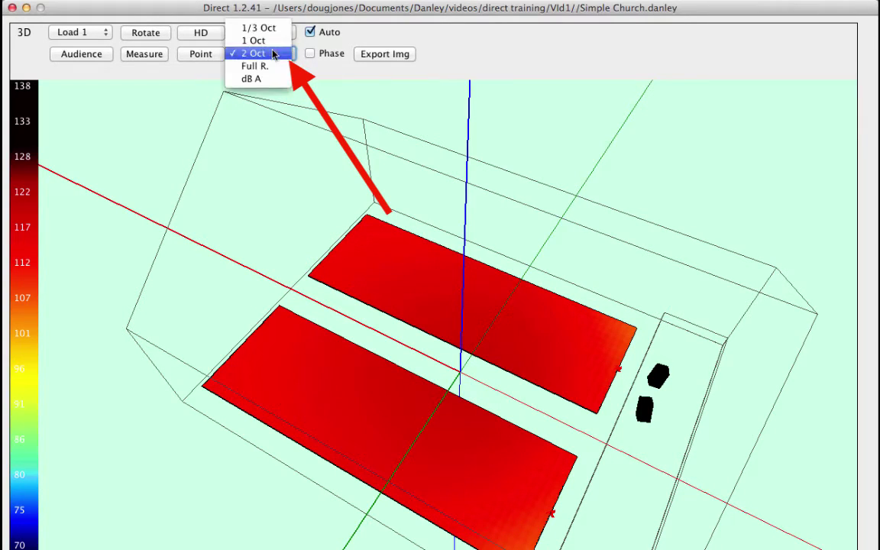
left_click(271, 68)
left_click(269, 55)
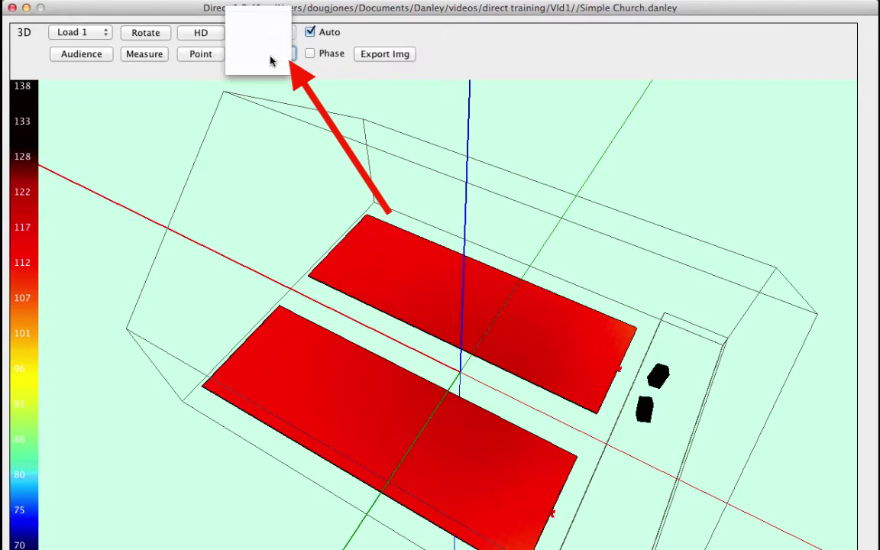
left_click(269, 68)
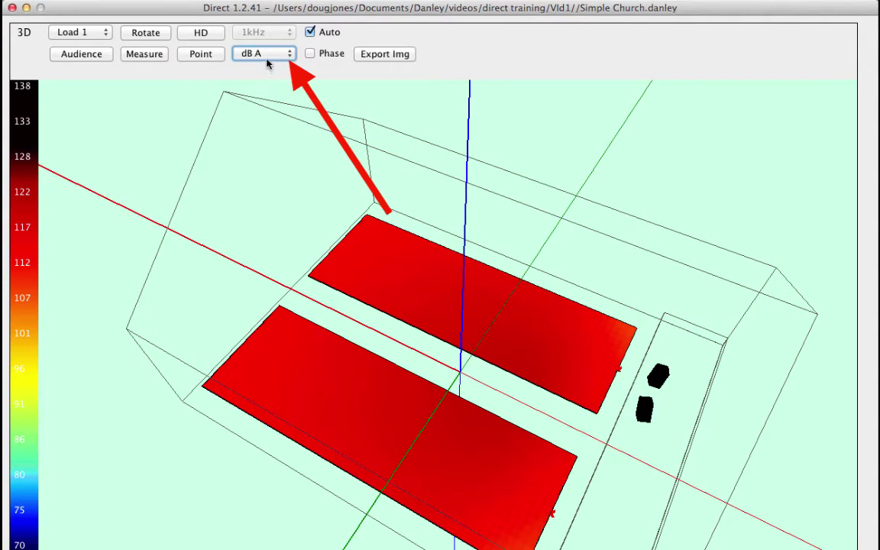
left_click(268, 54)
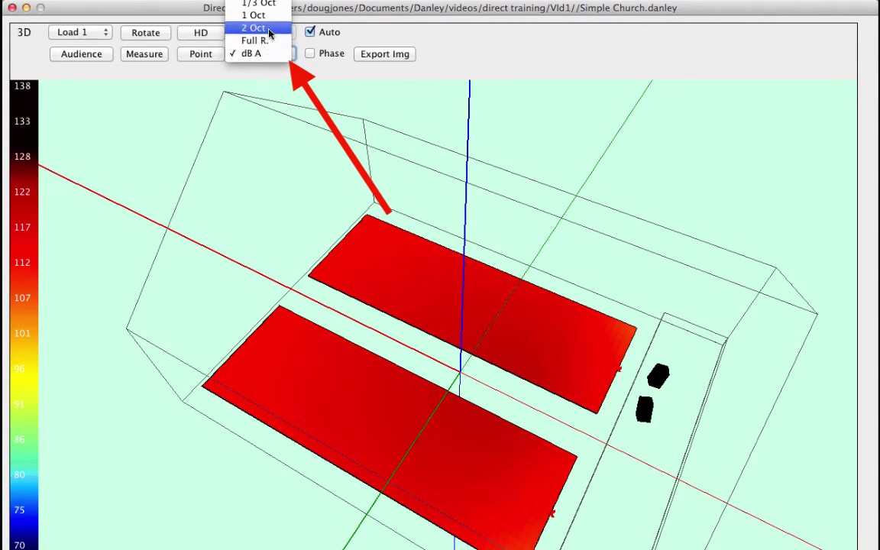
left_click(269, 29)
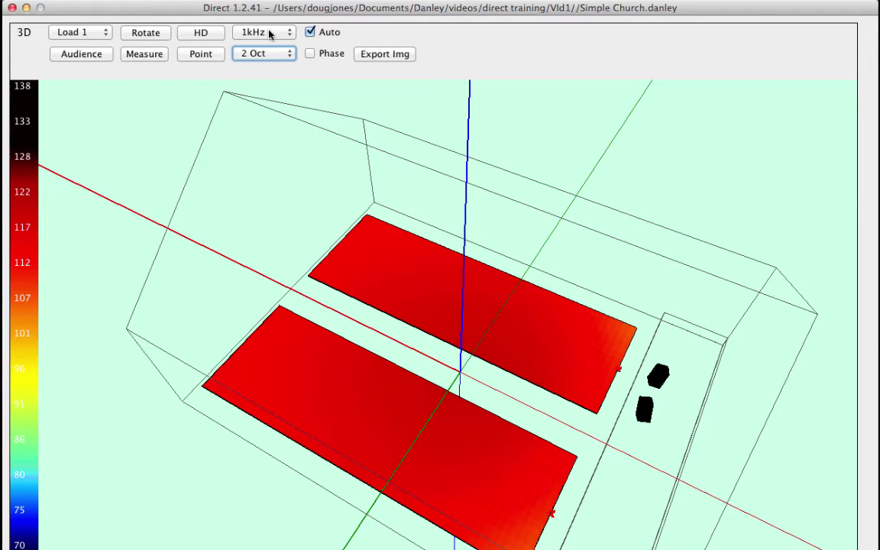
Set the coverage map's bandwidth to 1/3 Oct and its frequency to 1.6kHz.
left_click(267, 53)
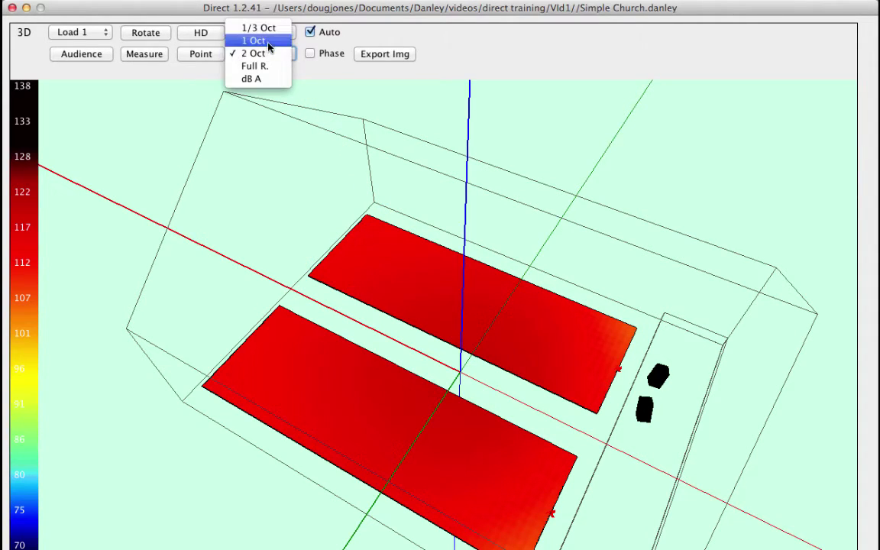
left_click(262, 28)
left_click(265, 32)
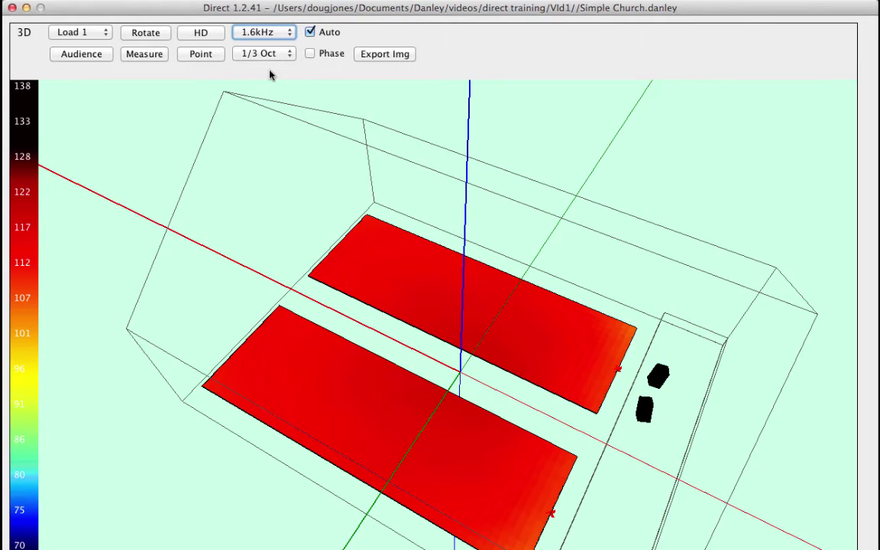
Compare the coverage map with and without Phase calculation, and leave Phase enabled.
left_click(309, 54)
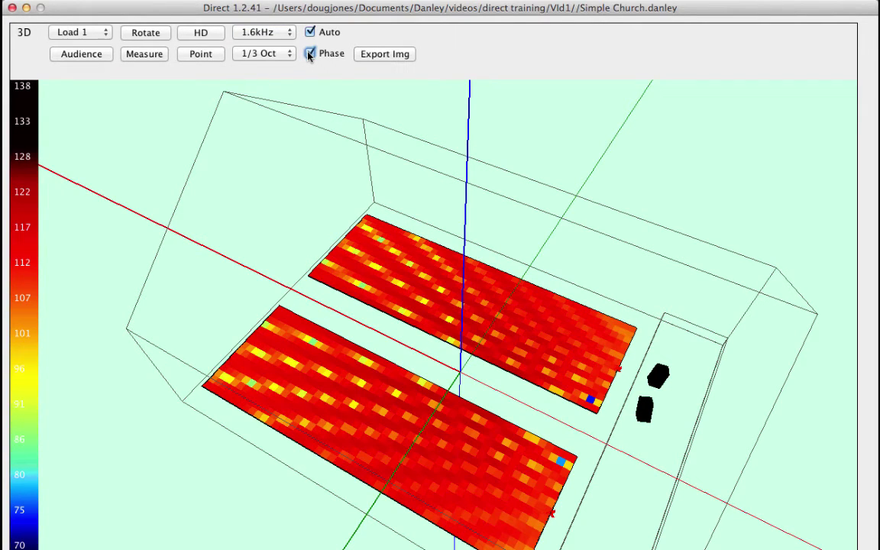
left_click(310, 55)
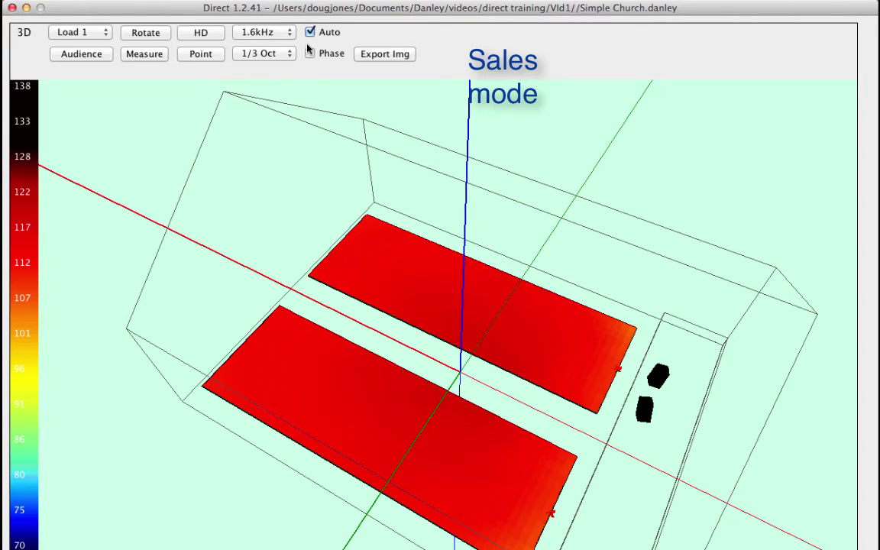
left_click(309, 54)
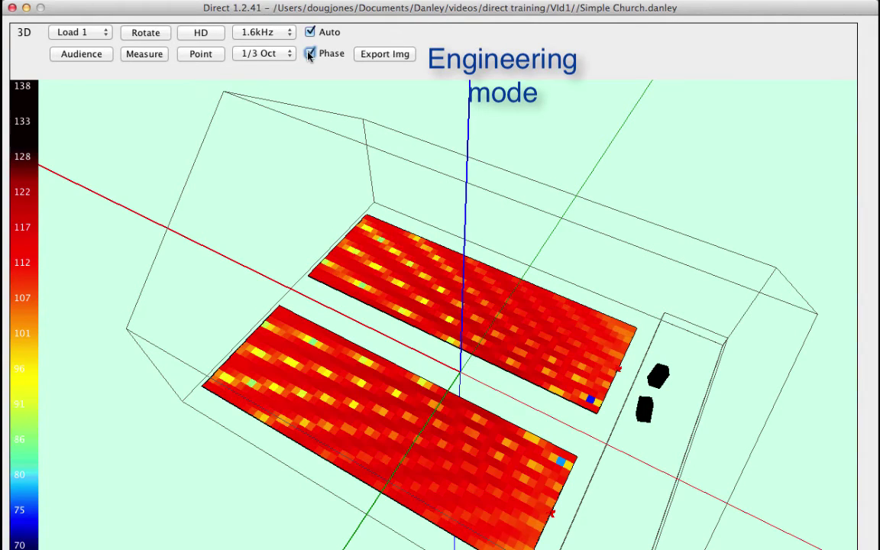
left_click(309, 54)
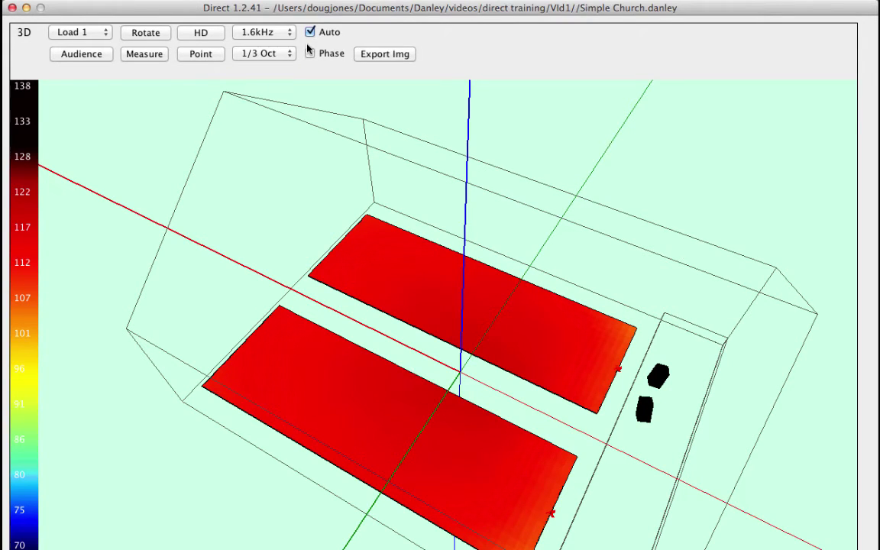
left_click(309, 54)
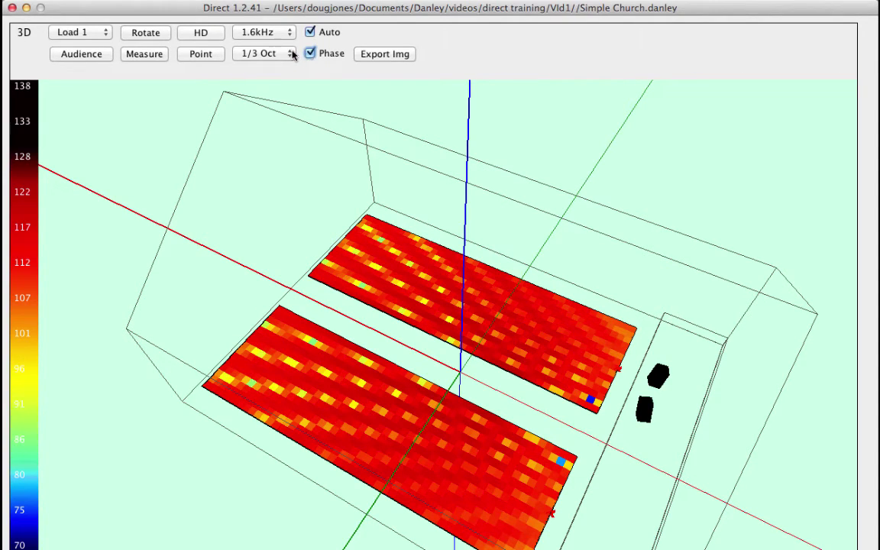
Compare the phase coverage map at 1 Oct, 2 Oct and 1/3 Oct bandwidths, and leave it at 1 Oct.
left_click(289, 54)
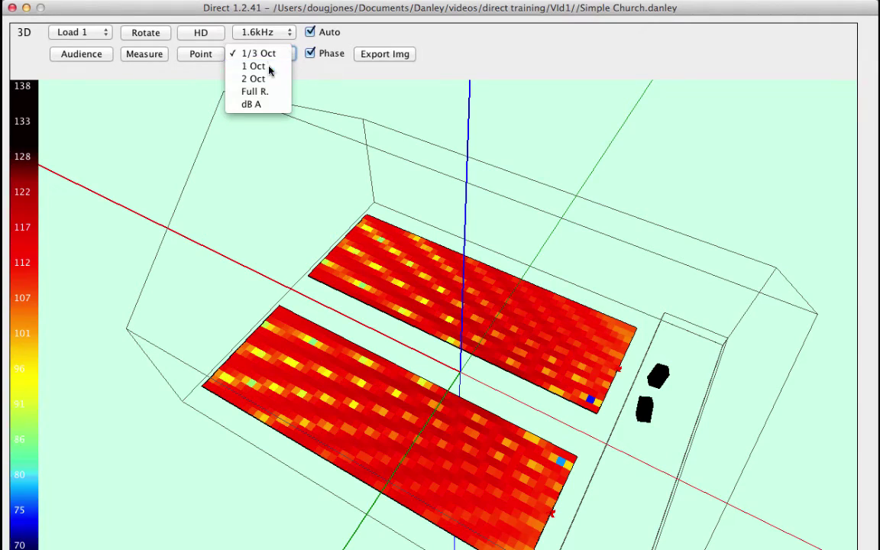
left_click(269, 67)
left_click(273, 54)
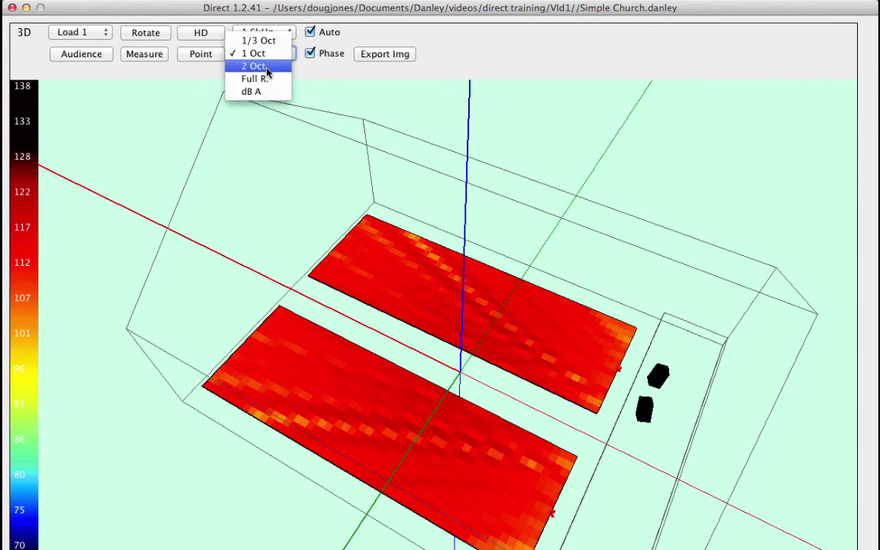
left_click(267, 67)
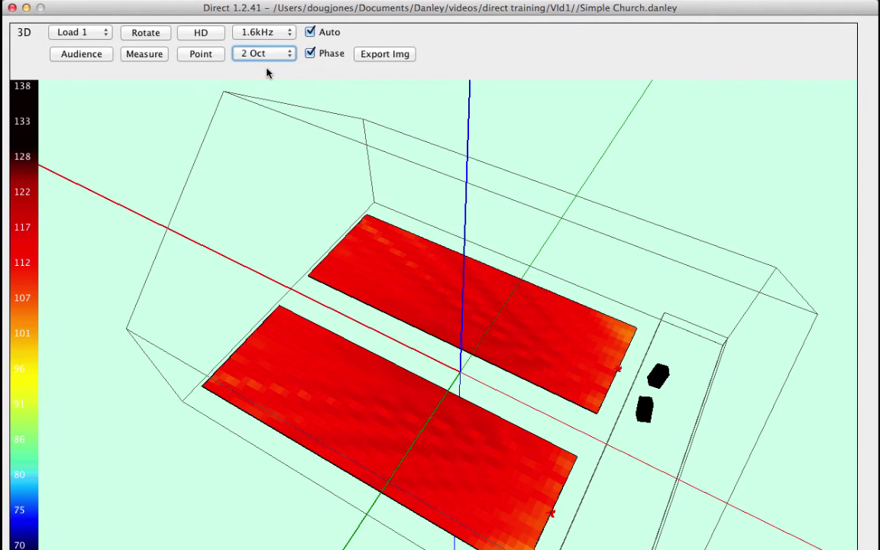
left_click(269, 53)
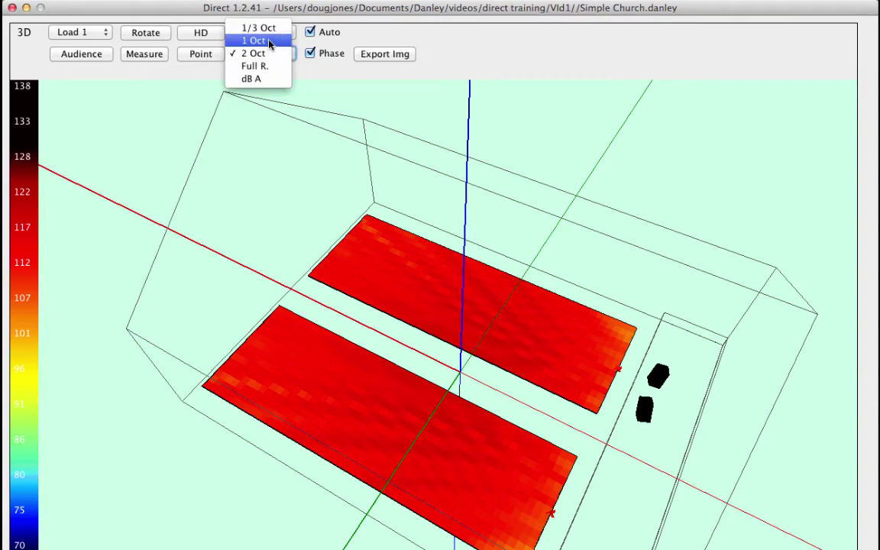
left_click(271, 29)
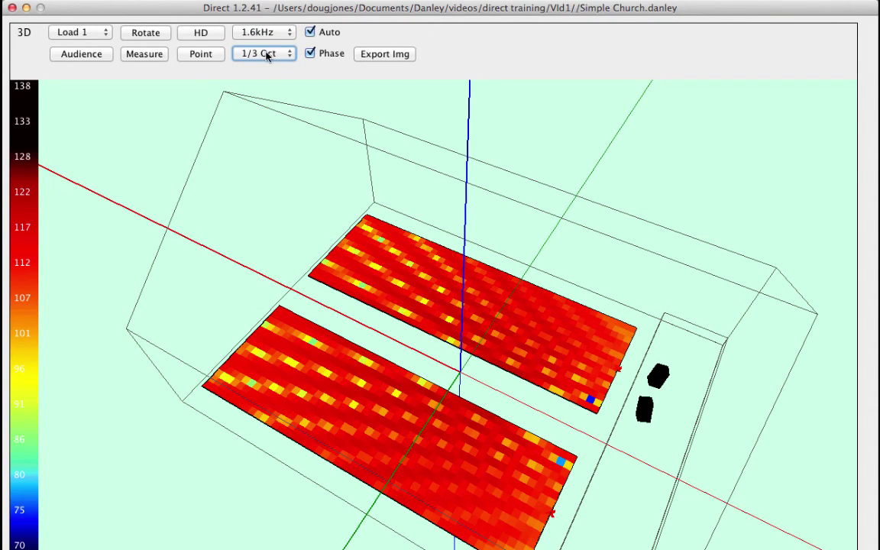
left_click(268, 55)
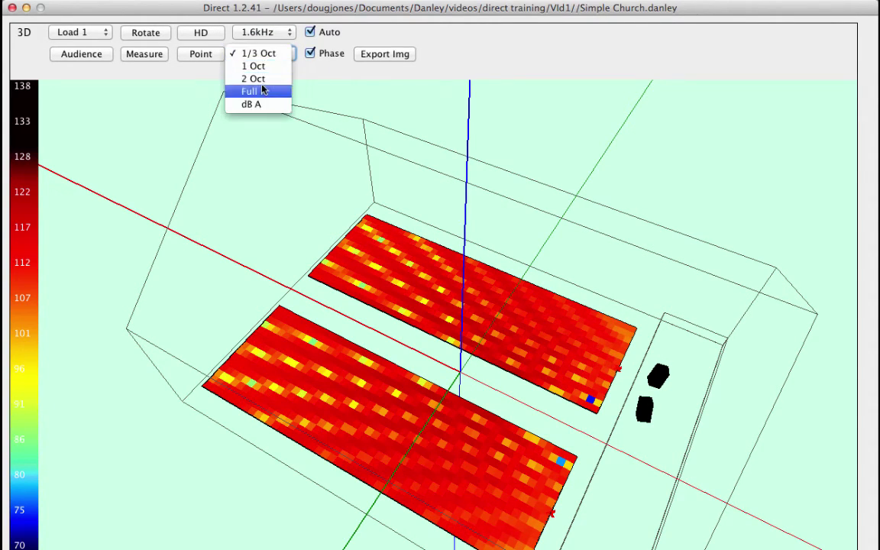
left_click(260, 79)
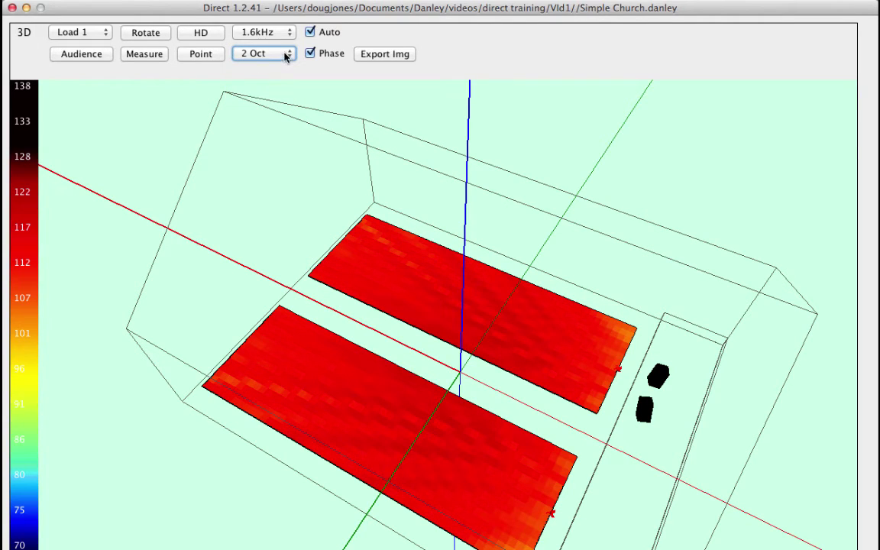
left_click(287, 54)
left_click(279, 42)
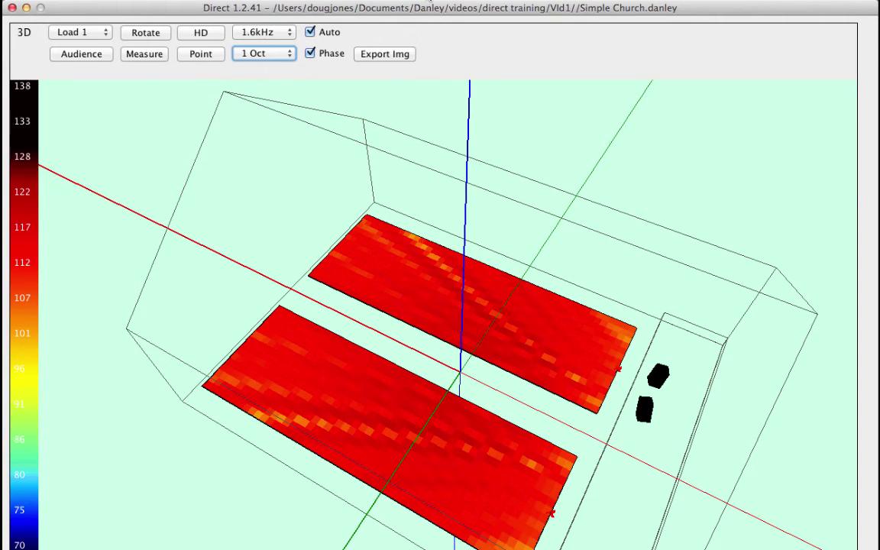
left_click(810, 375)
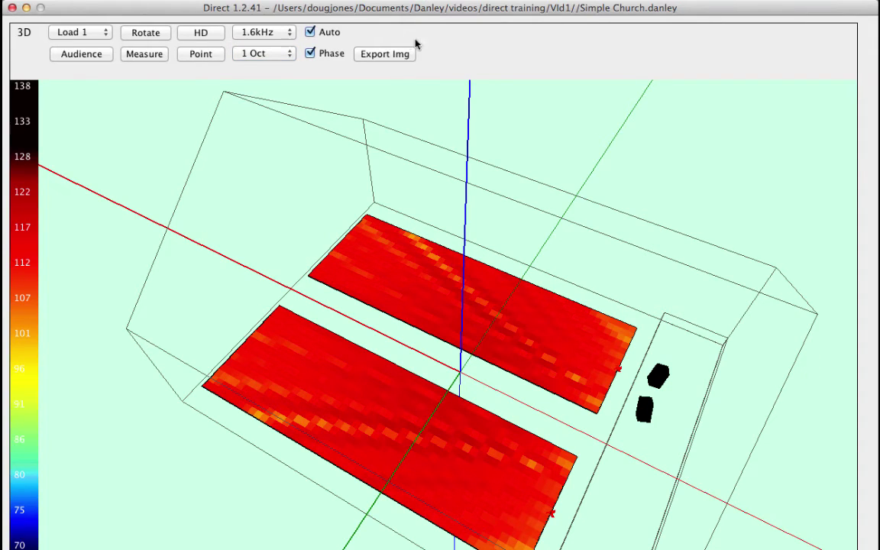
right_click(139, 134)
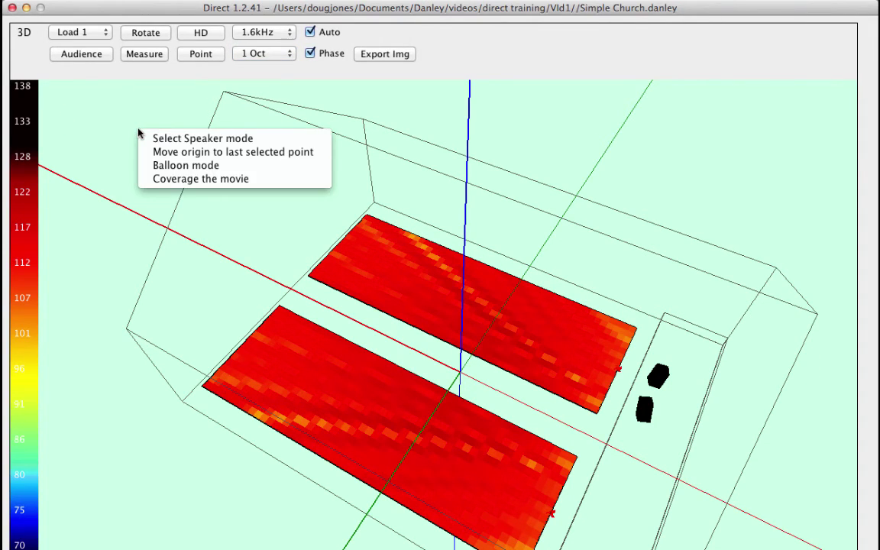
left_click(178, 178)
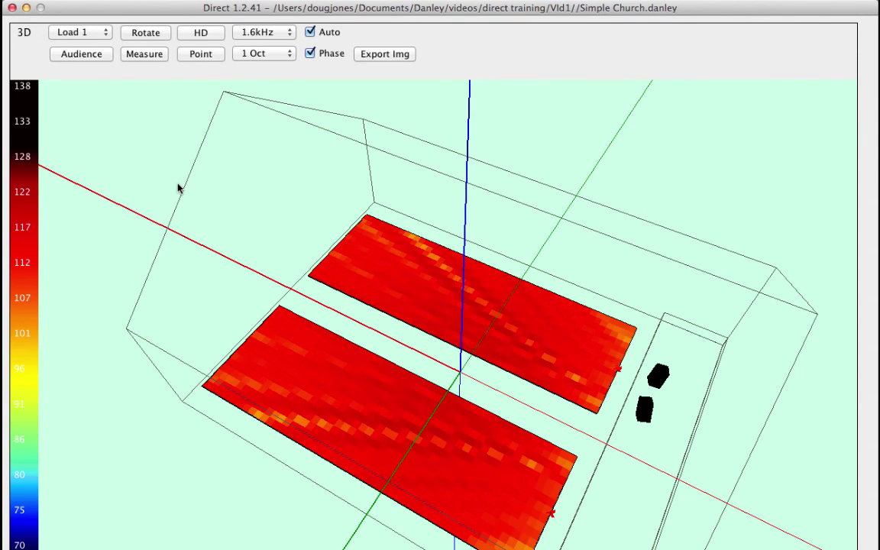
right_click(178, 188)
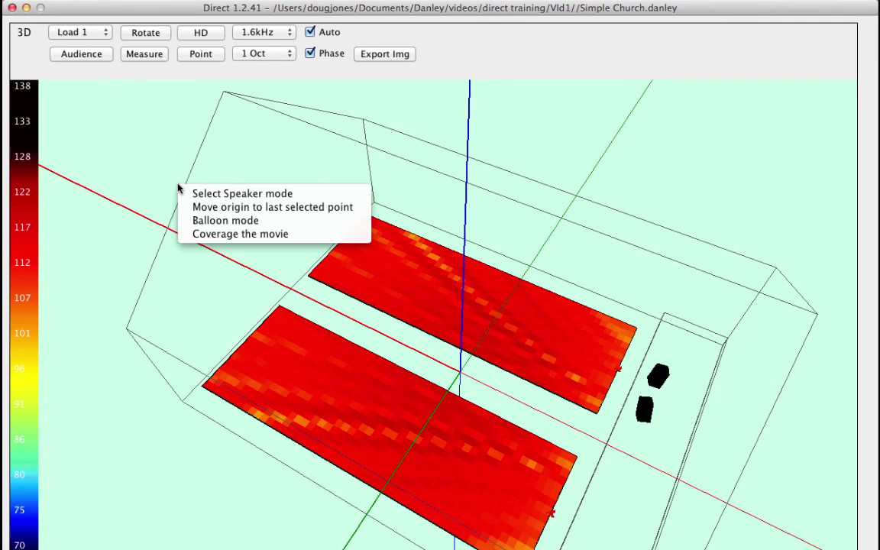
left_click(194, 242)
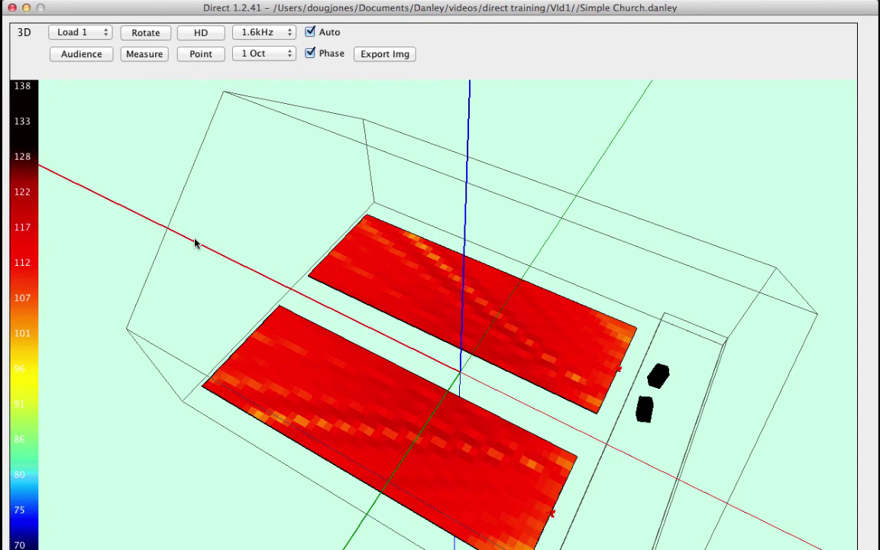
Use Select Speaker mode to open the floating control of speaker 1 (SH96), and exit the selection mode.
right_click(165, 168)
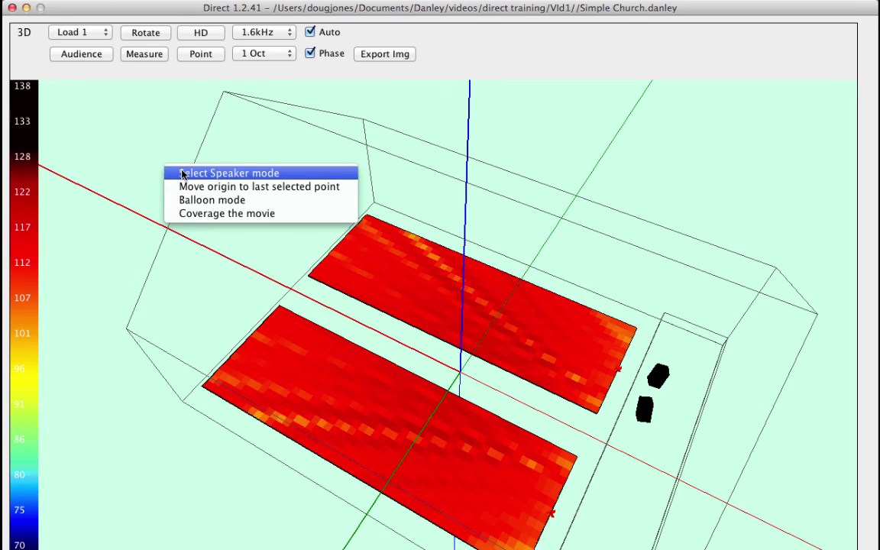
left_click(182, 174)
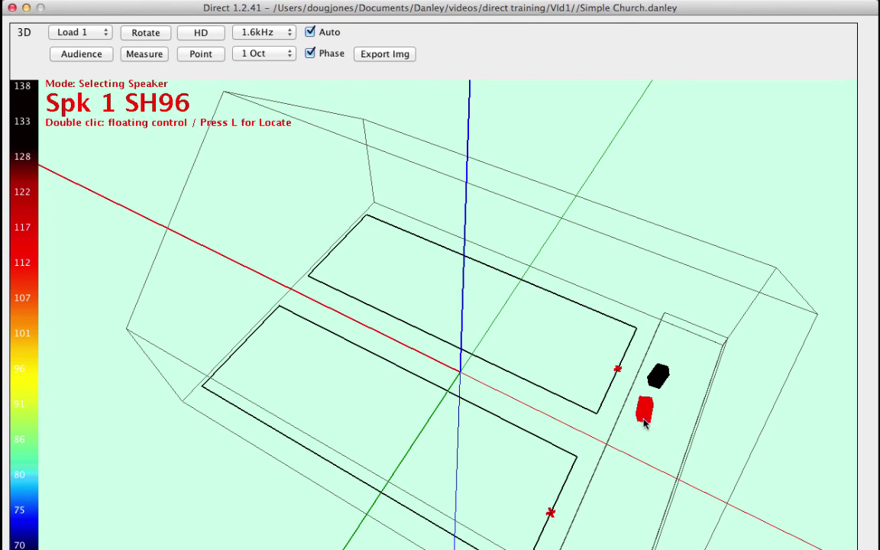
double_click(644, 410)
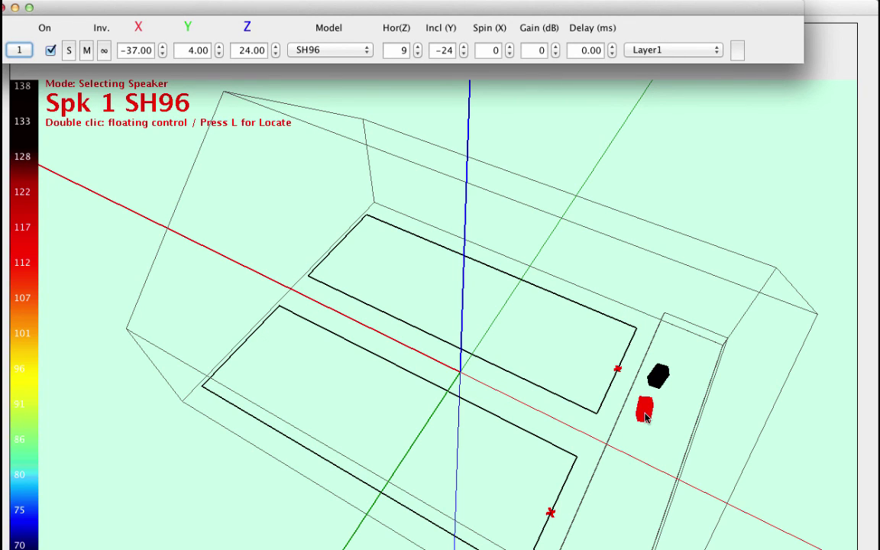
left_click(657, 374)
left_click(703, 172)
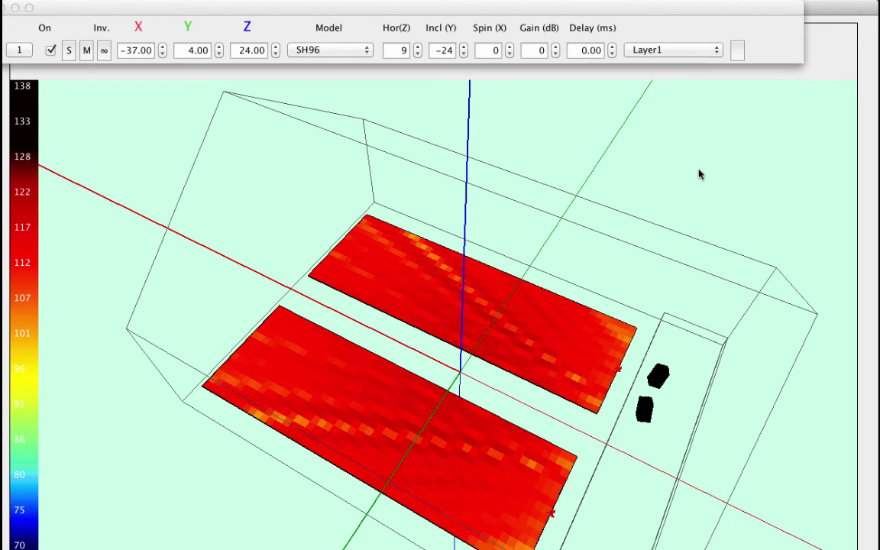